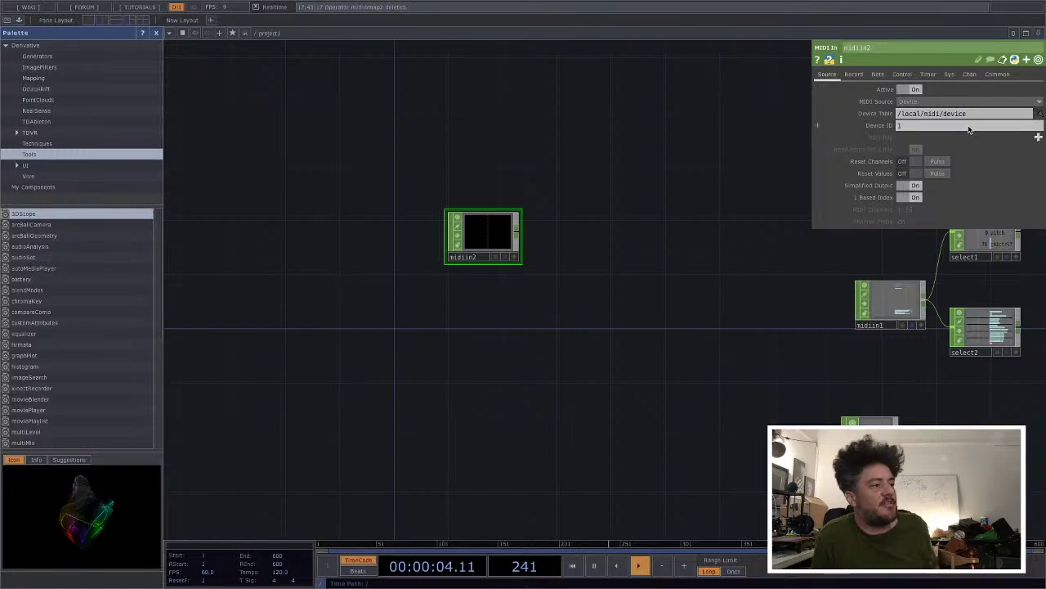
Set midiin2's Device ID to 1 and close the floating pane showing the MIDI device table.
{"action": "key", "text": "Return"}
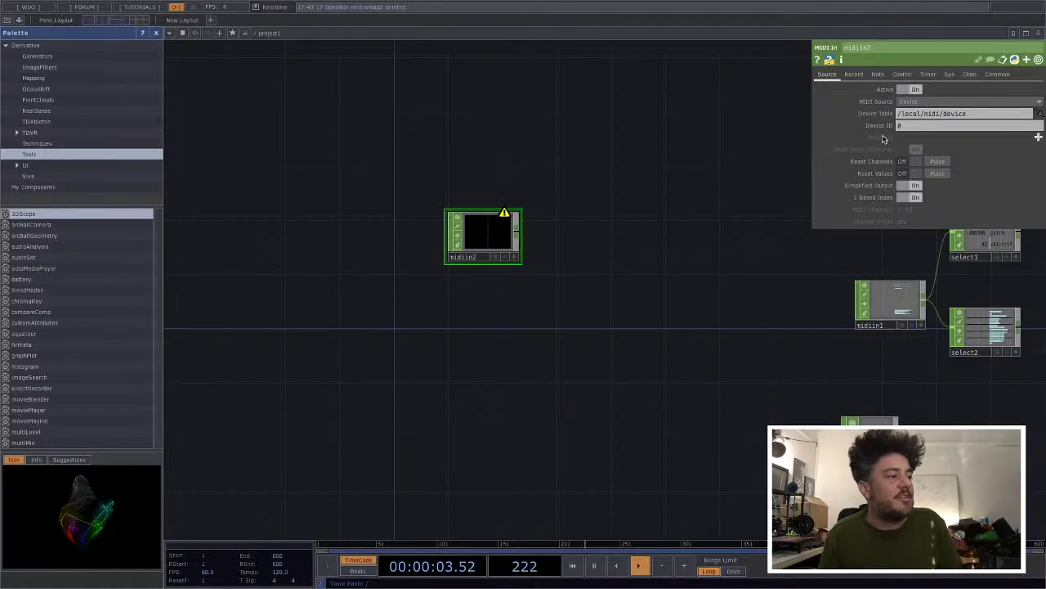
{"action": "left_click", "coordinate": [914, 127]}
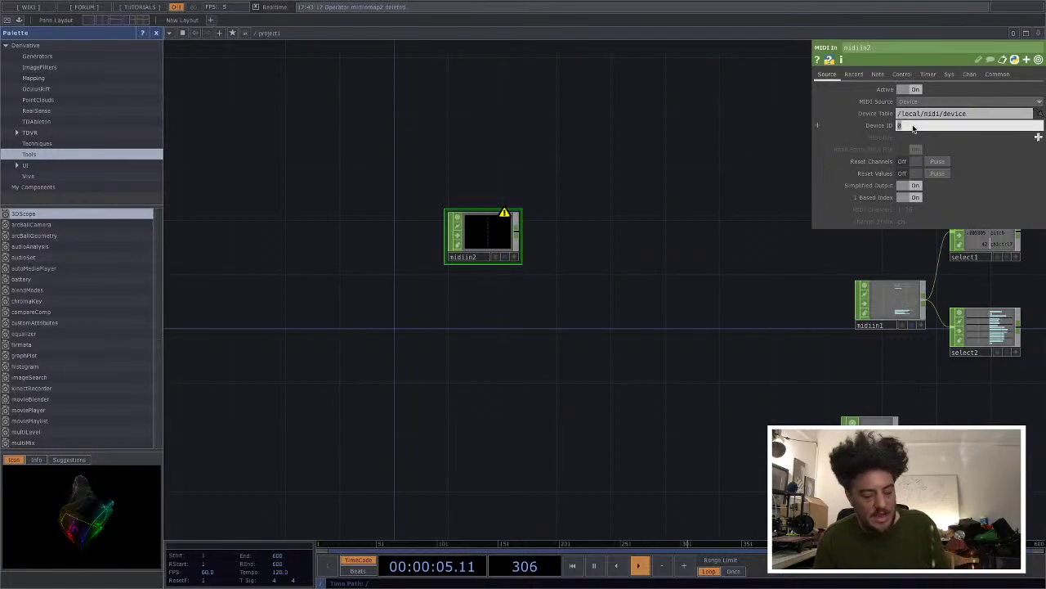
{"action": "type", "text": "1"}
{"action": "key", "text": "Return"}
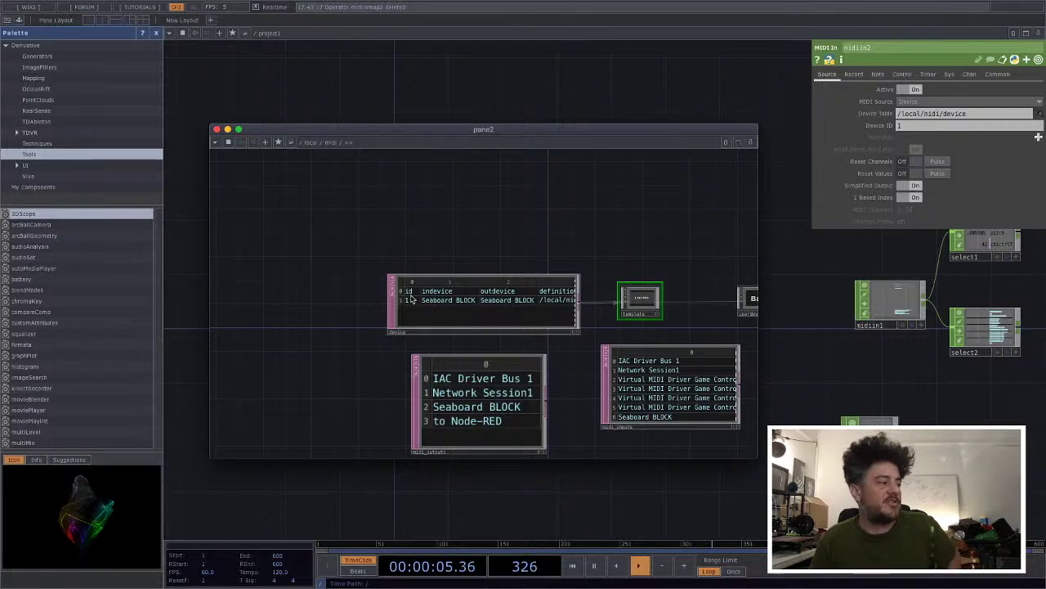
{"action": "left_click", "coordinate": [217, 130]}
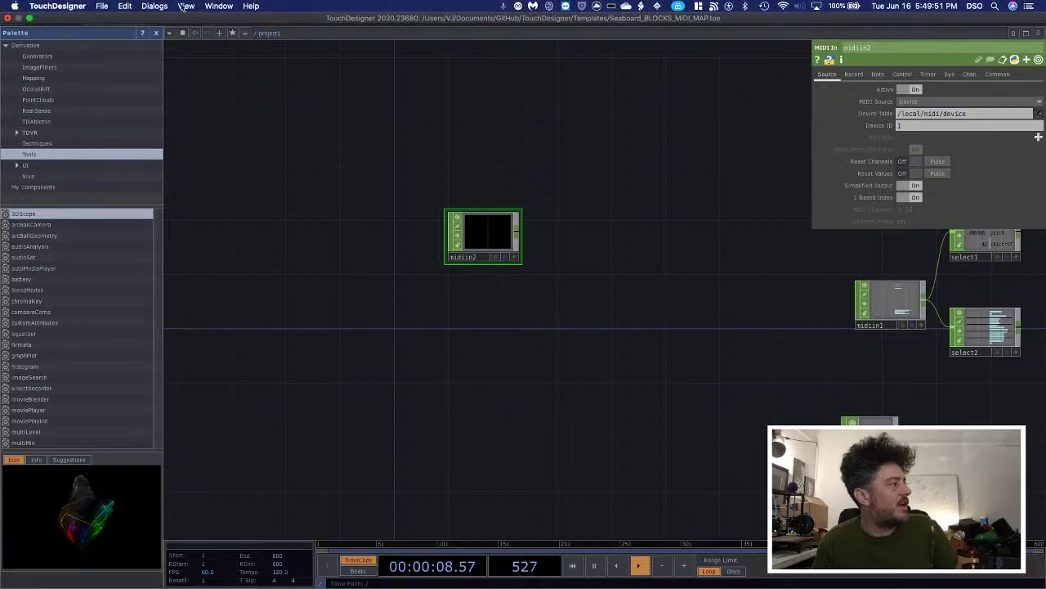
Open the MIDI Device Mapper.
{"action": "left_click", "coordinate": [144, 6]}
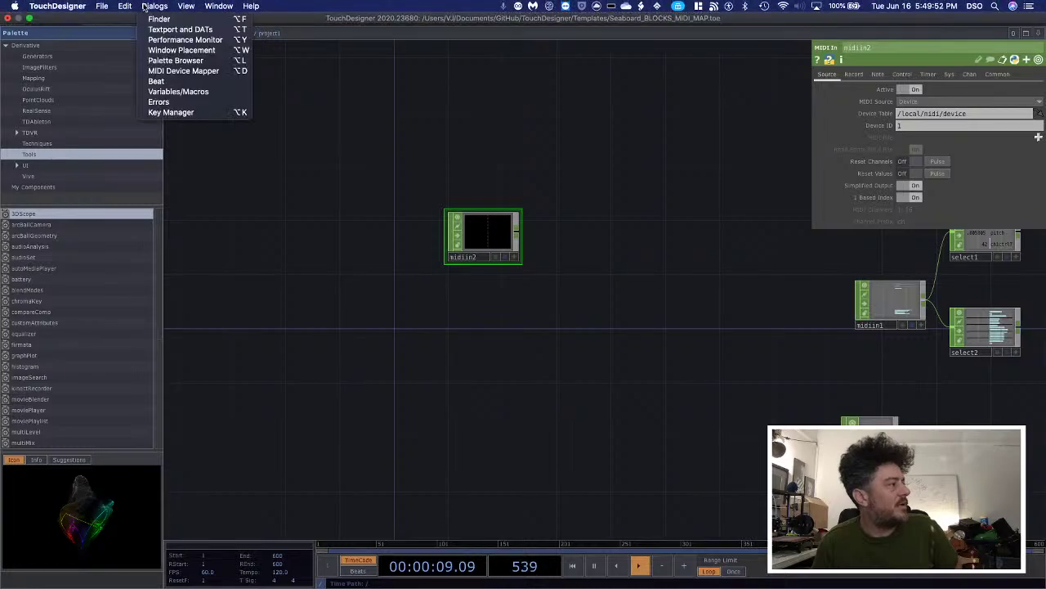
{"action": "left_click", "coordinate": [164, 72]}
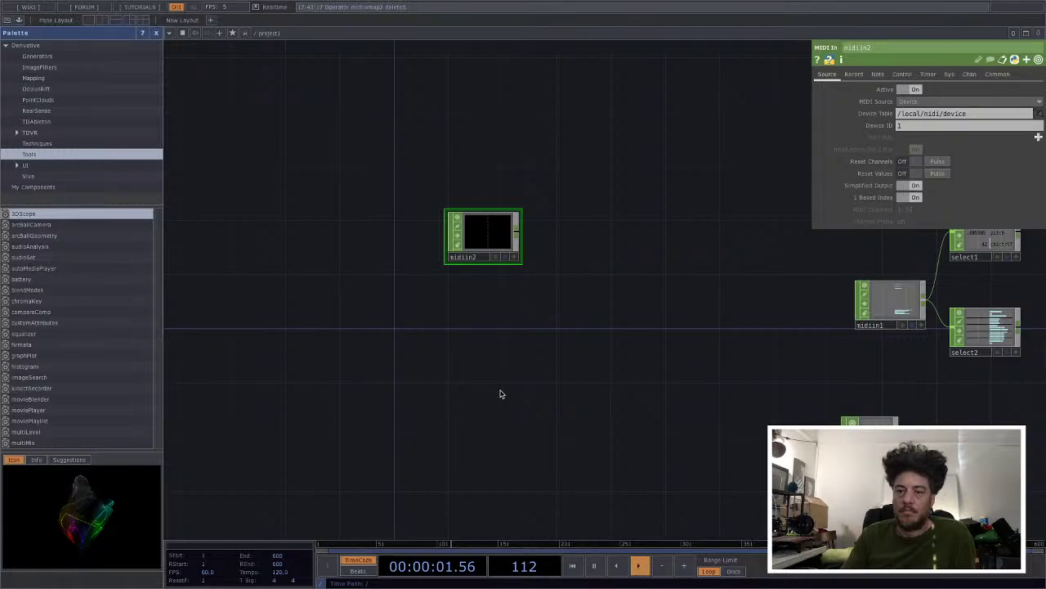
{"action": "key", "text": "alt+m"}
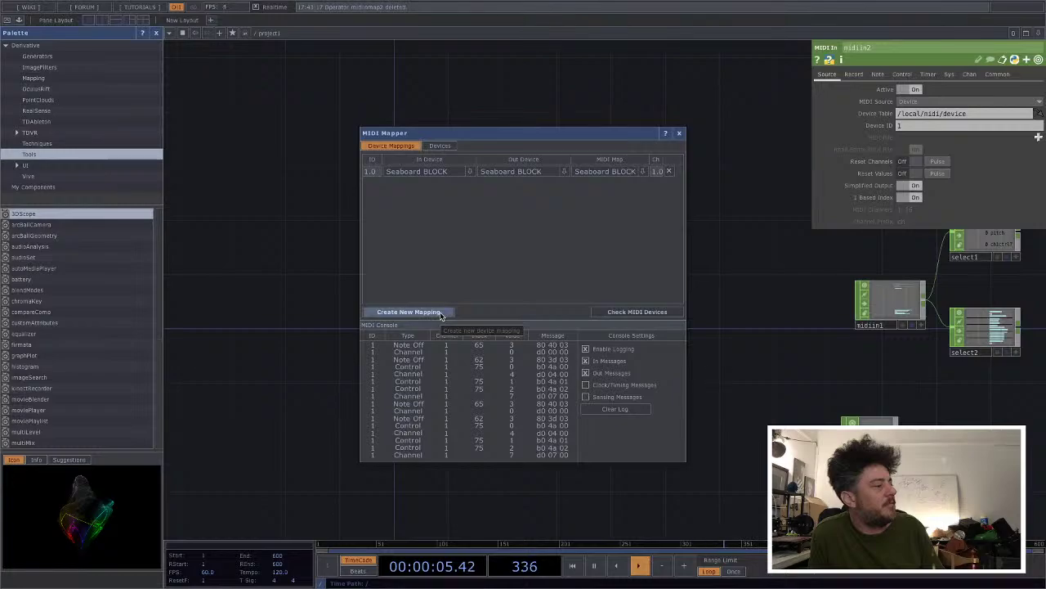
Check the in device of the Seaboard BLOCK mapping and examine the button channels in the Seaboard BLOCK device map.
{"action": "left_click", "coordinate": [452, 174]}
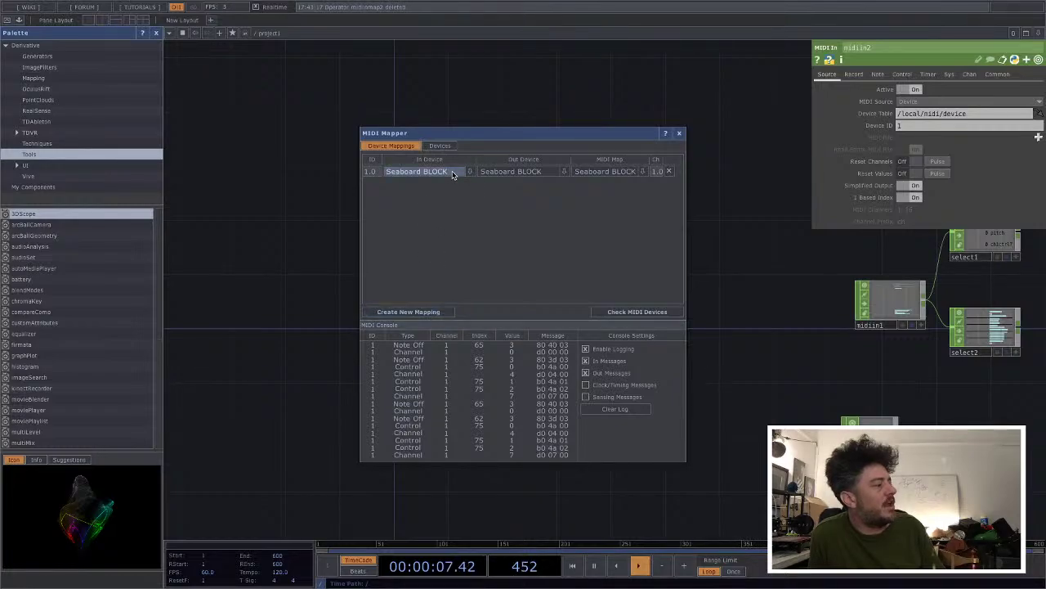
{"action": "left_click", "coordinate": [452, 174]}
{"action": "left_click", "coordinate": [455, 254]}
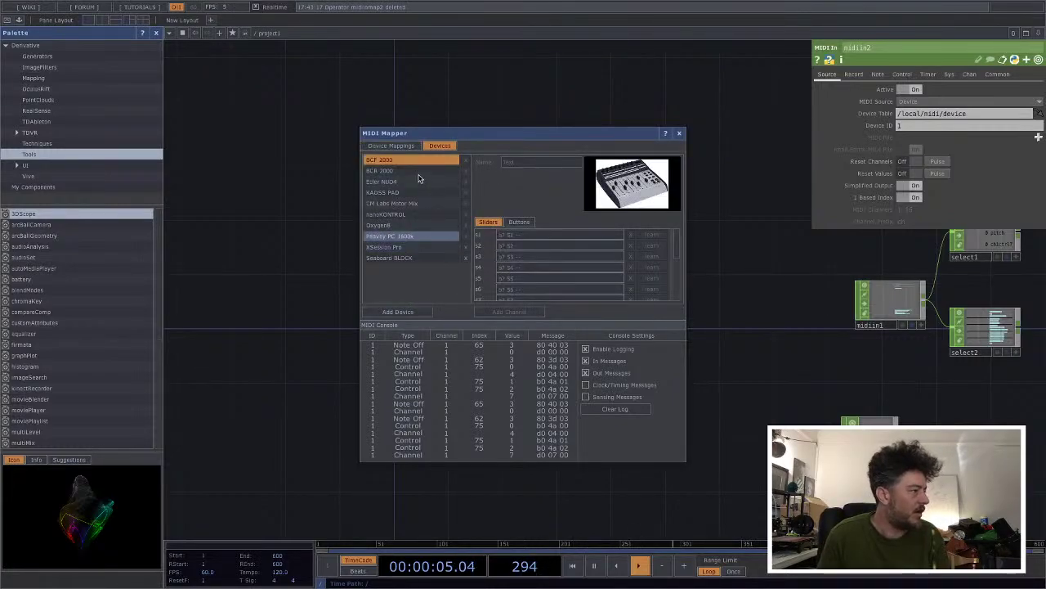
{"action": "left_click", "coordinate": [416, 260]}
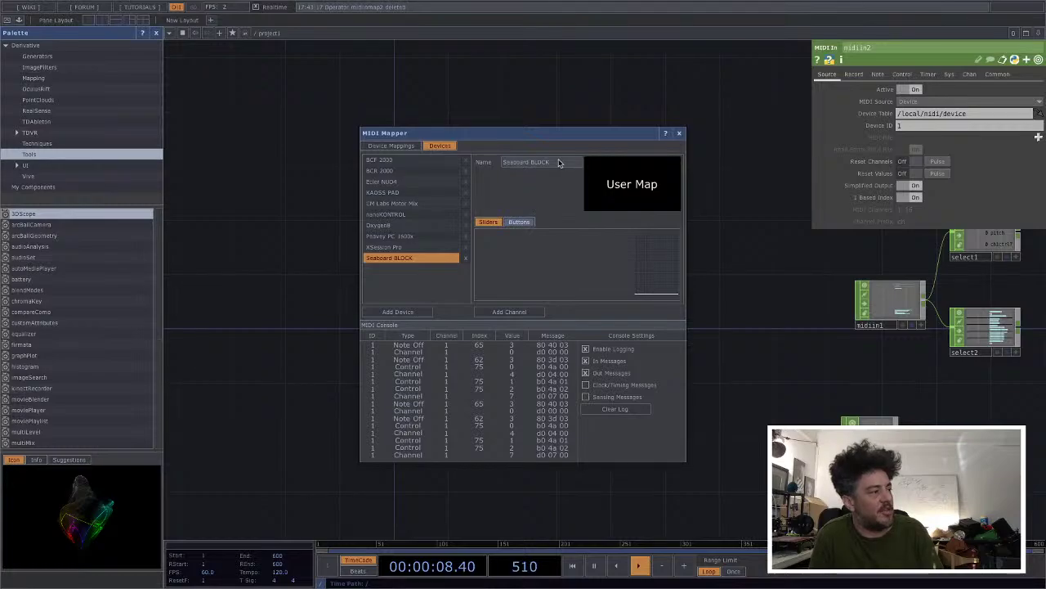
{"action": "left_click", "coordinate": [522, 225]}
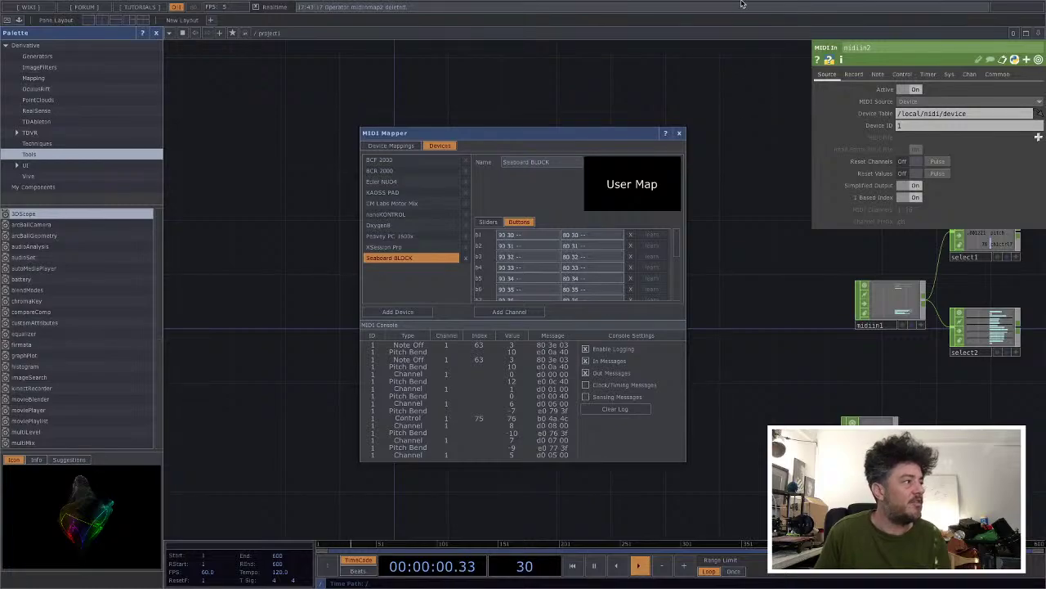
Search the computer for "roli" and launch ROLI Dashboard.
{"action": "mouse_move", "coordinate": [742, 2]}
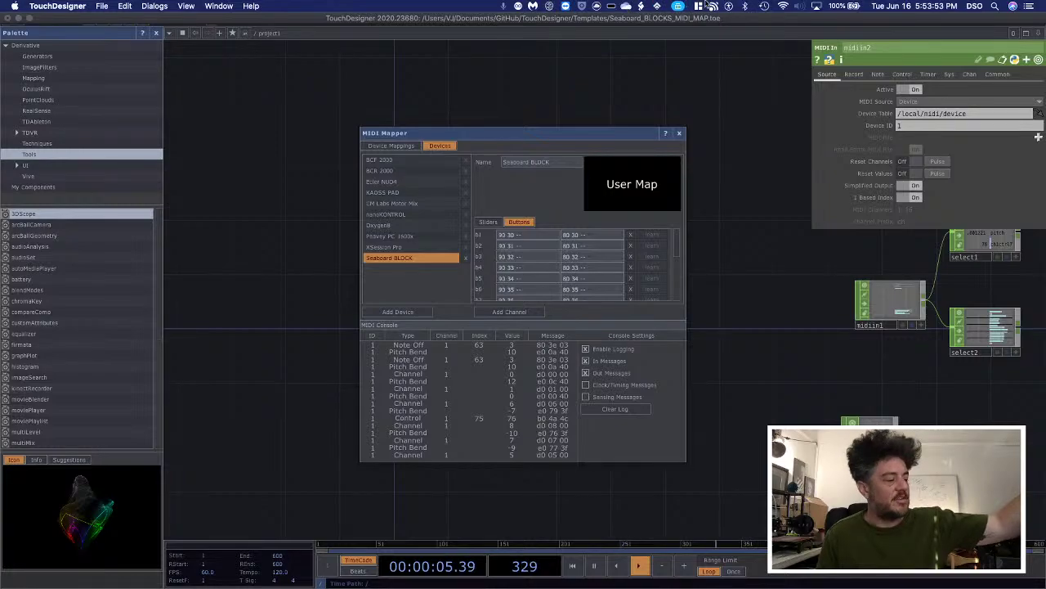
{"action": "key", "text": "super+space"}
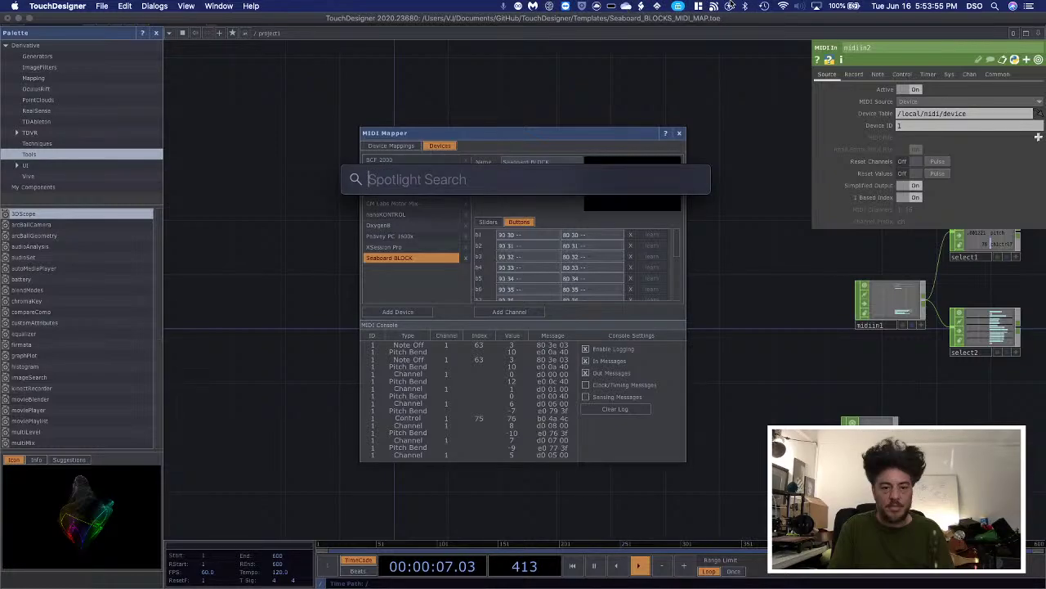
{"action": "type", "text": "roli"}
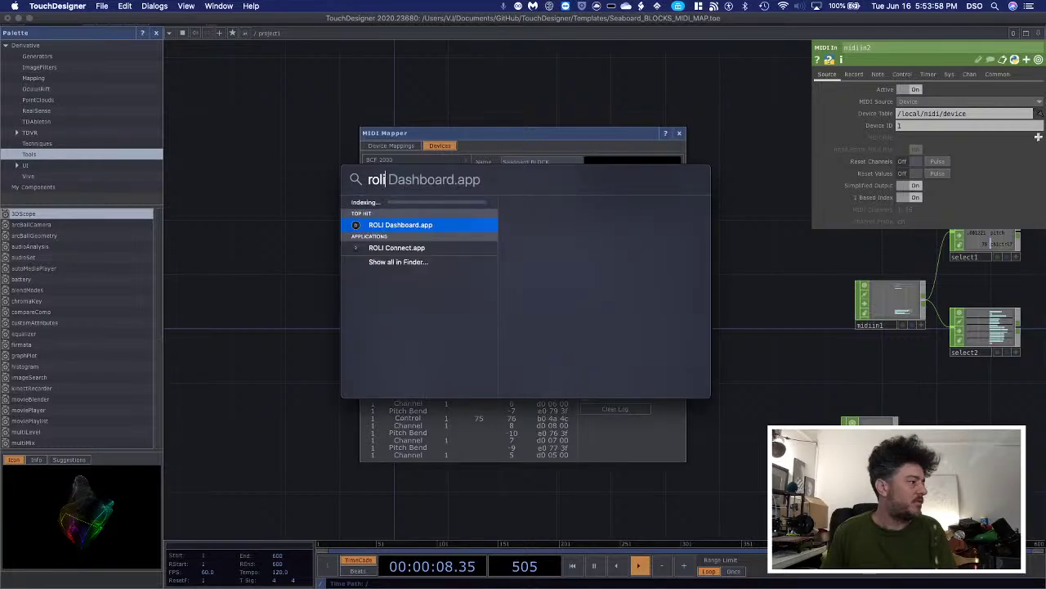
{"action": "key", "text": "Return"}
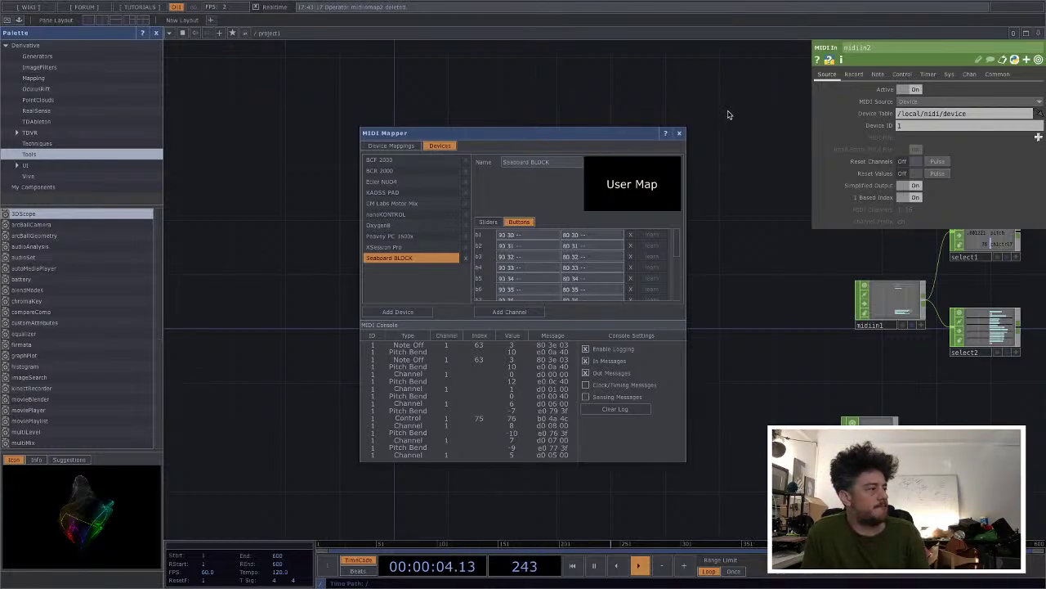
Close the MIDI Mapper and pause the timeline.
{"action": "left_click", "coordinate": [679, 132]}
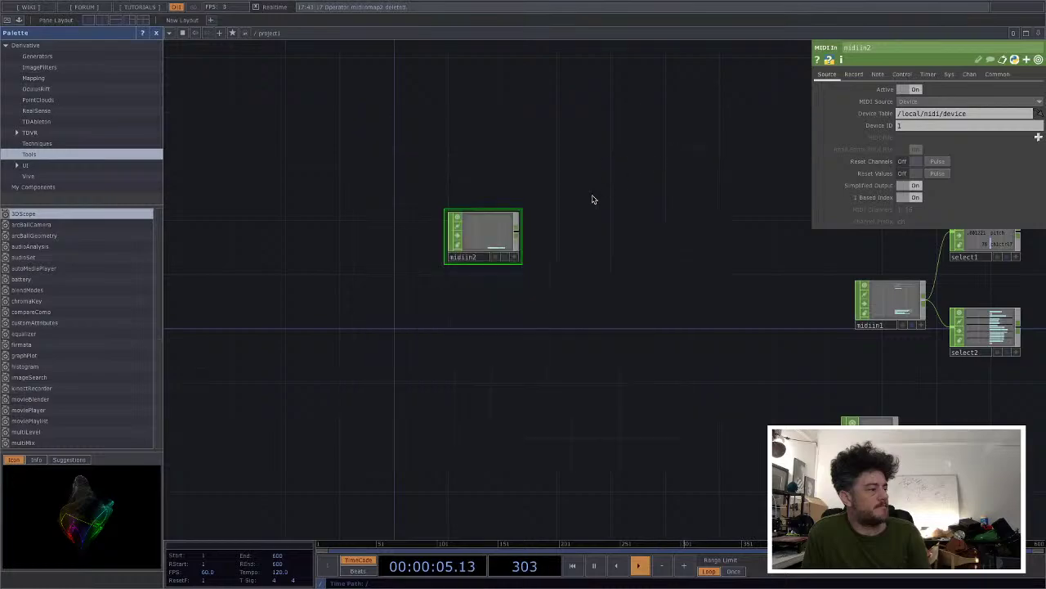
{"action": "key", "text": "space"}
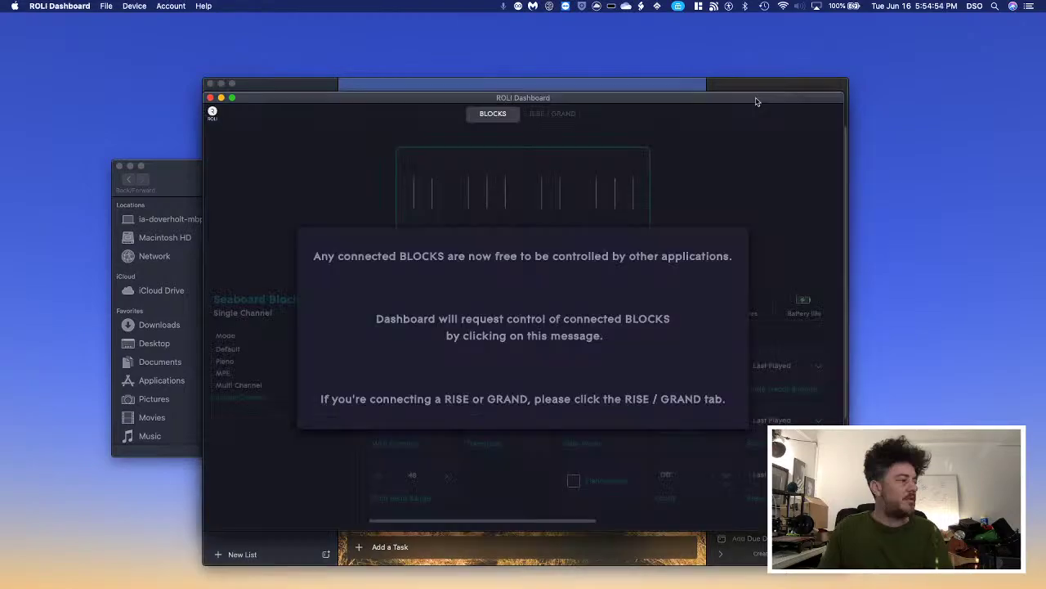
Bring up the Seaboard Block in ROLI Dashboard, minimize the window behind it, and examine its modes and MIDI settings.
{"action": "left_click_drag", "start_coordinate": [757, 101], "coordinate": [755, 105]}
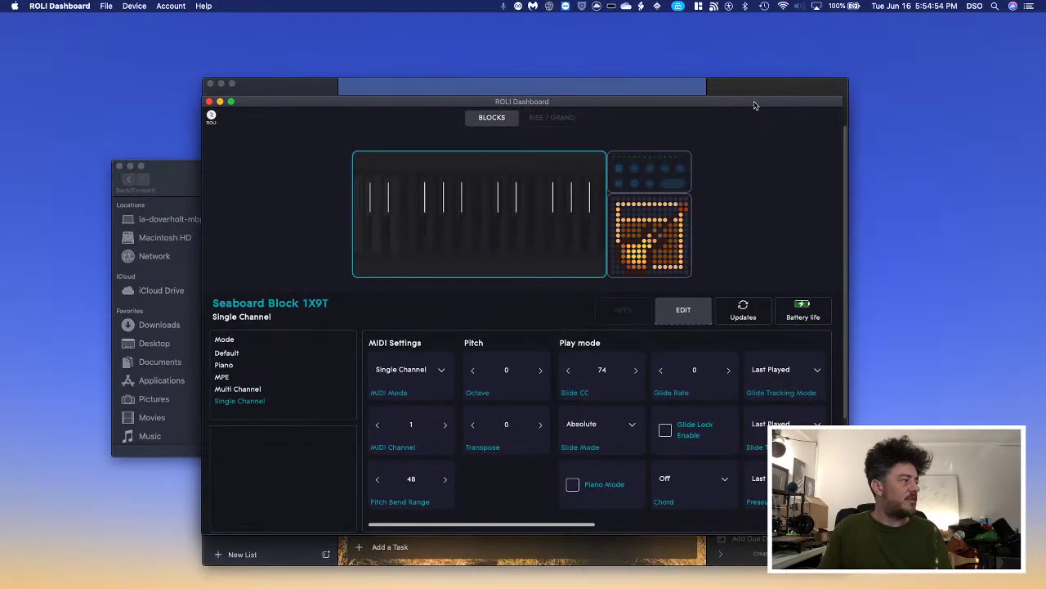
{"action": "left_click", "coordinate": [220, 84]}
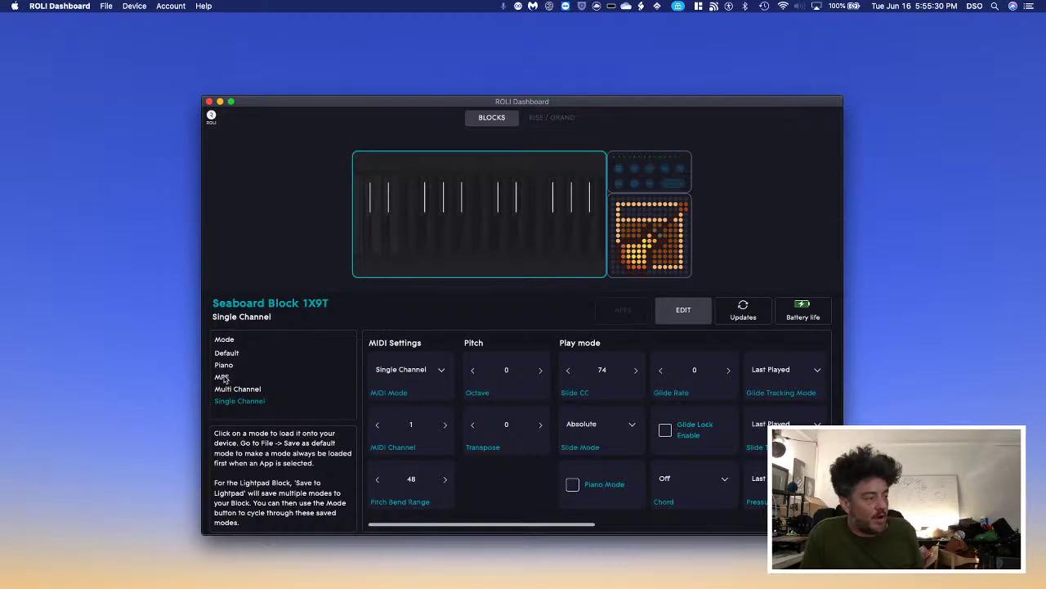
{"action": "mouse_move", "coordinate": [530, 264]}
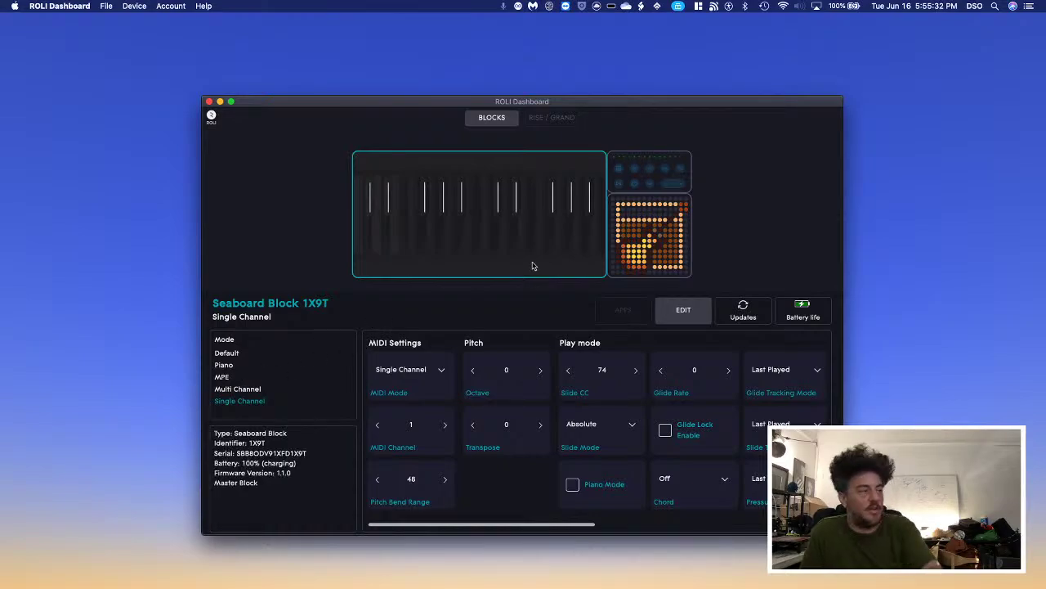
Switch back to TouchDesigner and examine the incoming channels in the midiin2 viewer.
{"action": "key", "text": "ctrl+Right"}
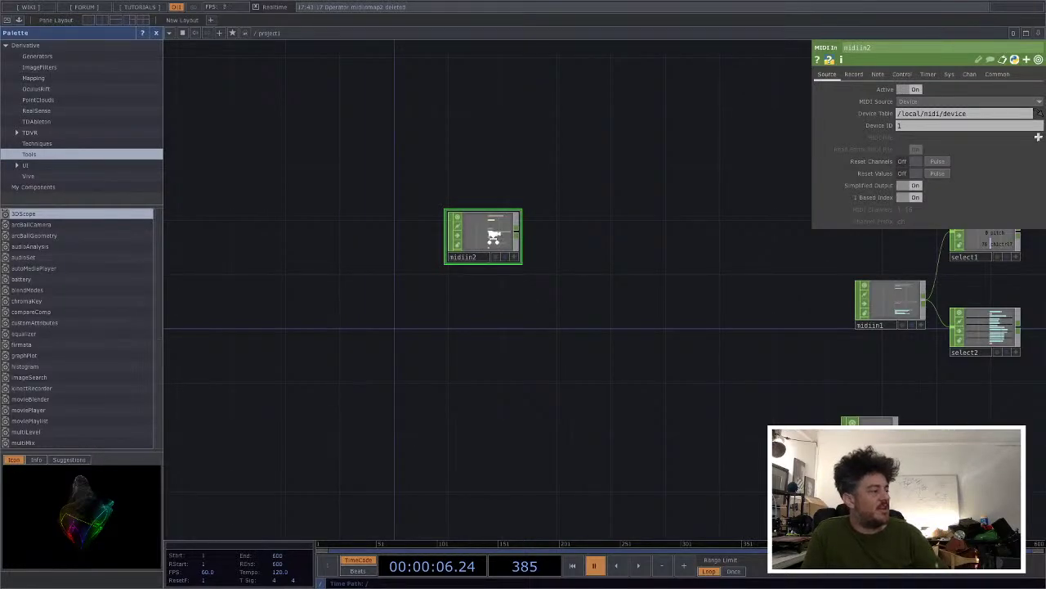
{"action": "scroll", "coordinate": [507, 236], "scroll_direction": "up", "scroll_amount": 5}
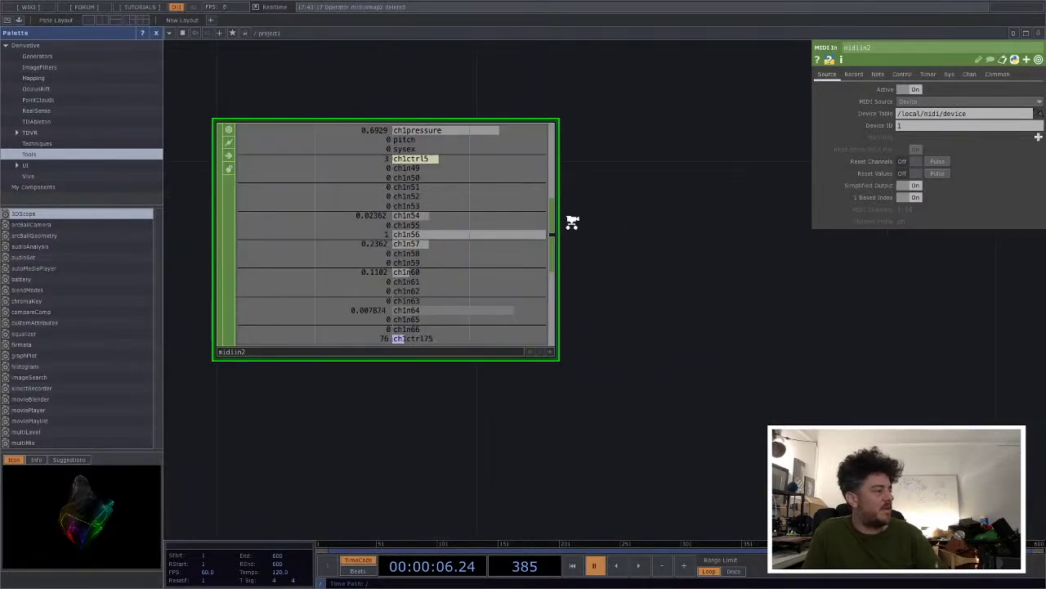
{"action": "scroll", "coordinate": [573, 221], "scroll_direction": "up", "scroll_amount": 1}
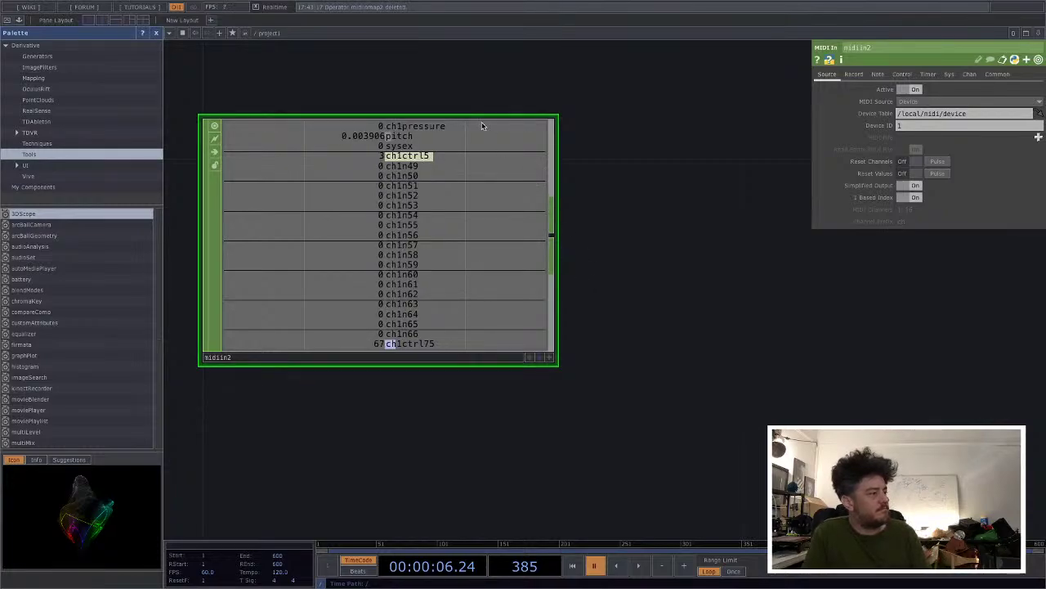
{"action": "left_click_drag", "start_coordinate": [657, 167], "coordinate": [658, 171]}
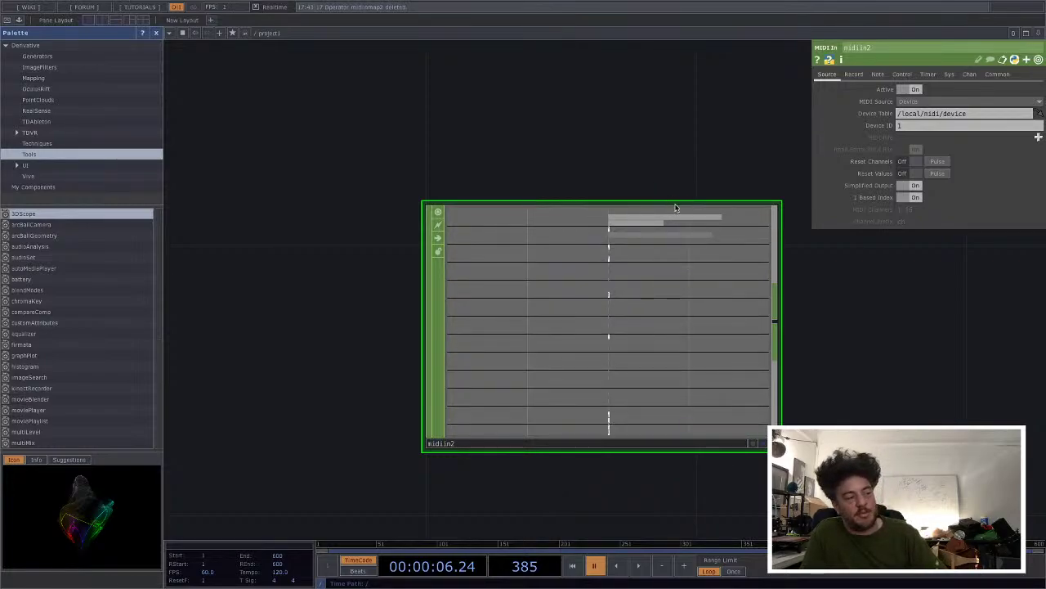
Delete the midiin2 operator from the network.
{"action": "scroll", "coordinate": [809, 301], "scroll_direction": "down", "scroll_amount": 2}
{"action": "scroll", "coordinate": [808, 301], "scroll_direction": "down", "scroll_amount": 2}
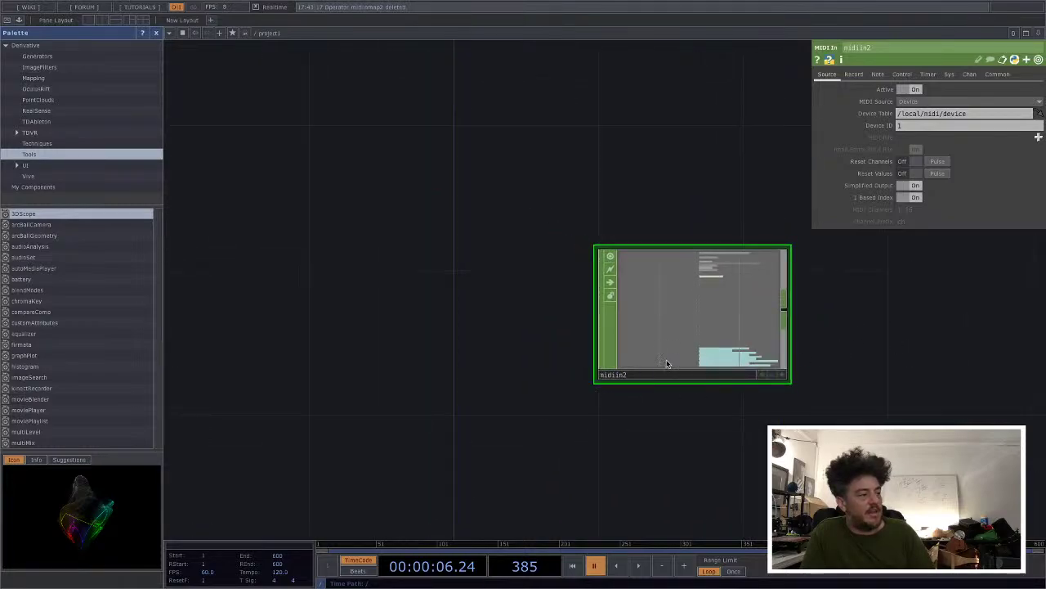
{"action": "left_click_drag", "start_coordinate": [667, 364], "coordinate": [515, 347]}
{"action": "mouse_move", "coordinate": [594, 286]}
{"action": "right_mouse_down"}
{"action": "mouse_move", "coordinate": [567, 311]}
{"action": "mouse_move", "coordinate": [403, 390]}
{"action": "right_mouse_up"}
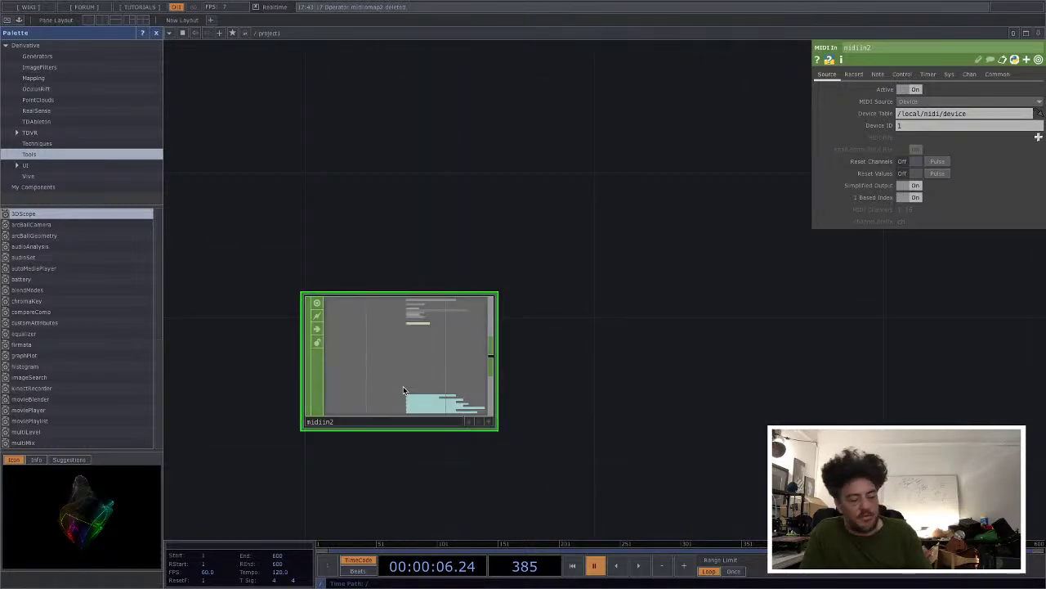
{"action": "key", "text": "Delete"}
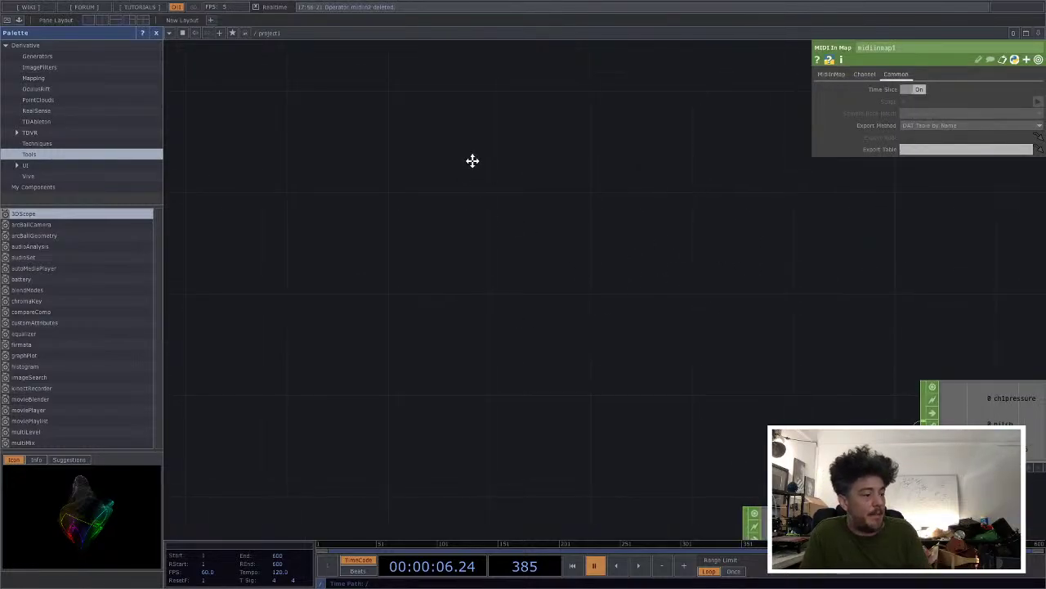
Examine the pressure, pitch and ch1ctrl75 channels in select1, its channel name settings, and the ctrl75 channels in select2.
{"action": "key", "text": "h"}
{"action": "mouse_move", "coordinate": [547, 423]}
{"action": "left_mouse_down"}
{"action": "mouse_move", "coordinate": [535, 352]}
{"action": "mouse_move", "coordinate": [545, 423]}
{"action": "left_mouse_up"}
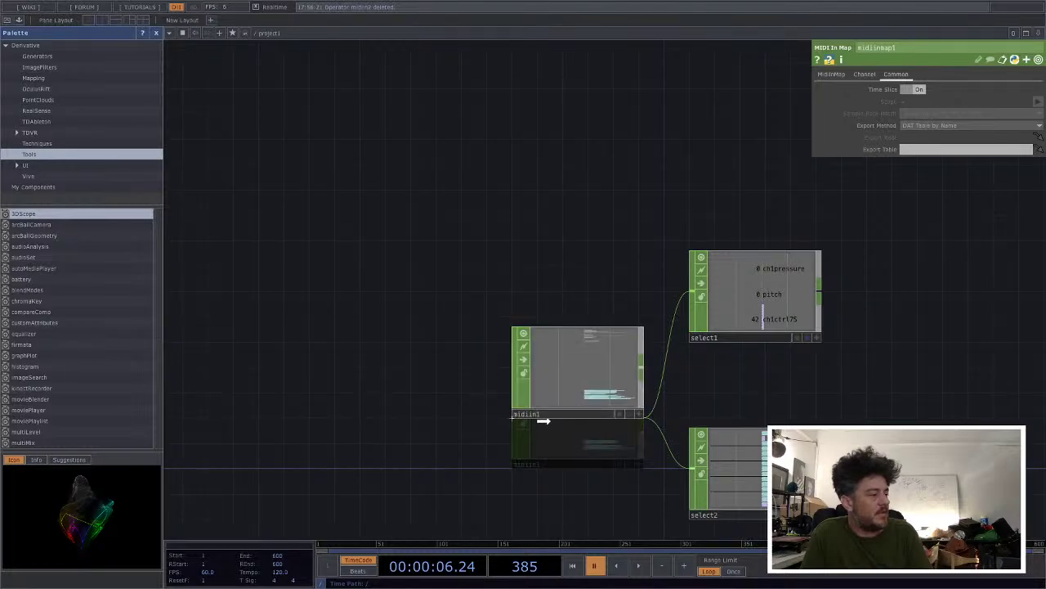
{"action": "left_click_drag", "start_coordinate": [353, 166], "coordinate": [173, 17]}
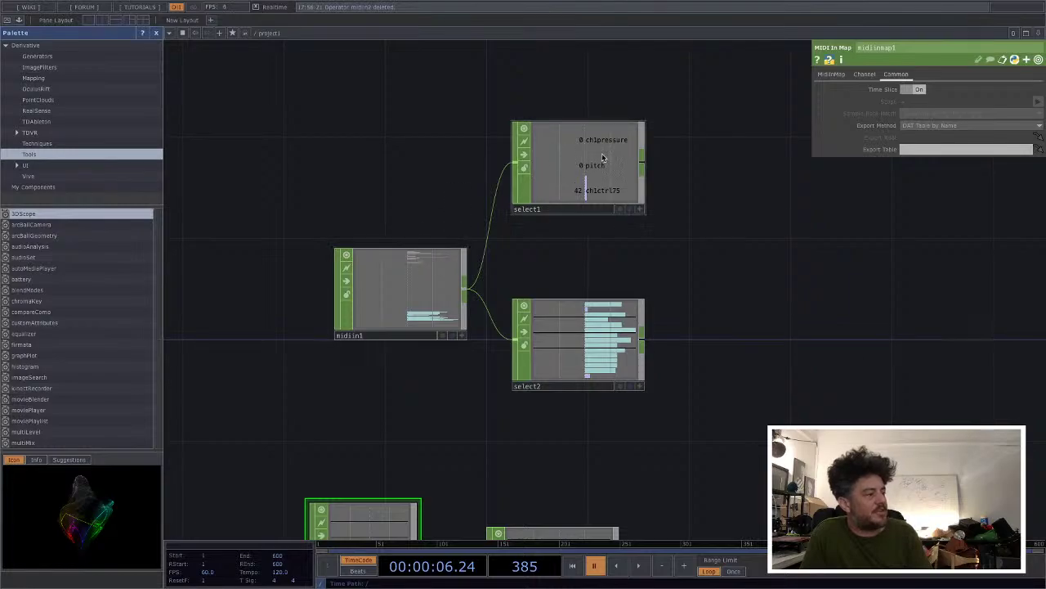
{"action": "scroll", "coordinate": [678, 156], "scroll_direction": "up", "scroll_amount": 1}
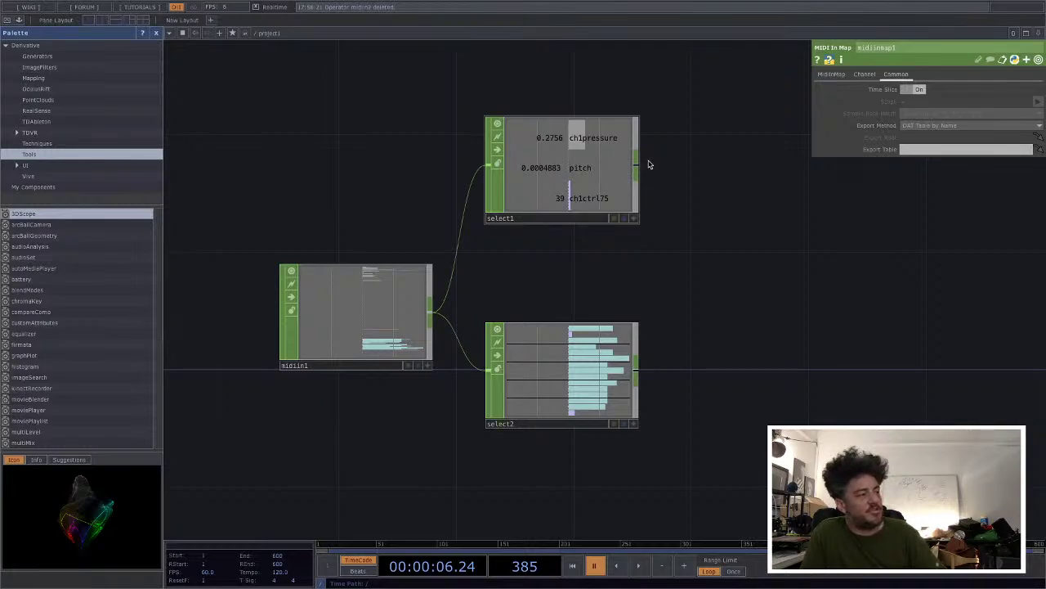
{"action": "left_click", "coordinate": [649, 165]}
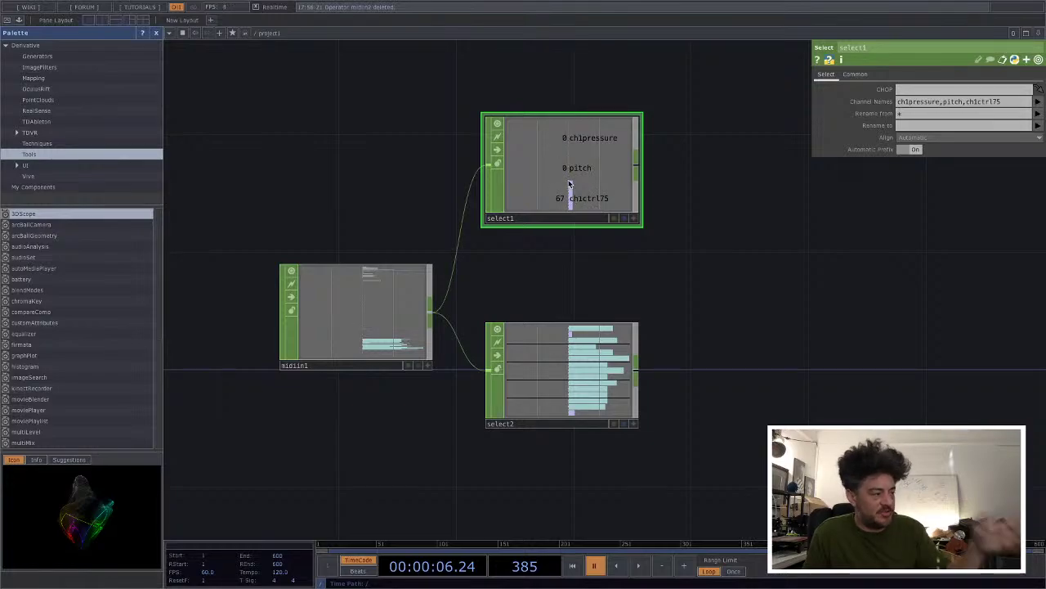
{"action": "scroll", "coordinate": [670, 373], "scroll_direction": "up", "scroll_amount": 4}
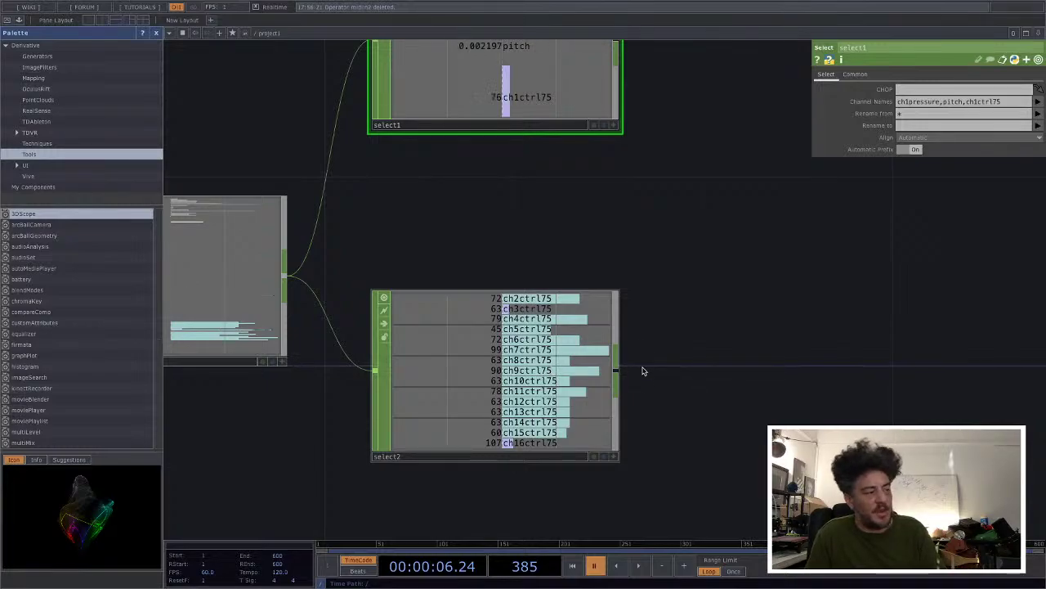
{"action": "left_click_drag", "start_coordinate": [655, 321], "coordinate": [671, 249]}
{"action": "scroll", "coordinate": [670, 250], "scroll_direction": "down", "scroll_amount": 3}
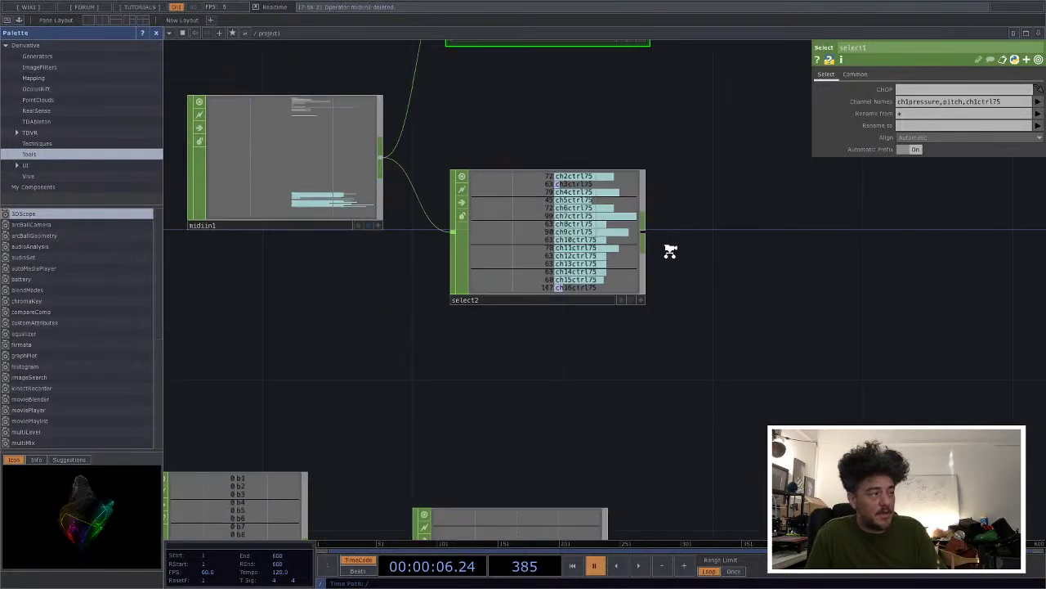
Open the MIDI Device Mapper, examine the Seaboard BLOCK's button mappings through b24, and close the mapper.
{"action": "left_click_drag", "start_coordinate": [481, 482], "coordinate": [622, 361]}
{"action": "scroll", "coordinate": [630, 308], "scroll_direction": "up", "scroll_amount": 3}
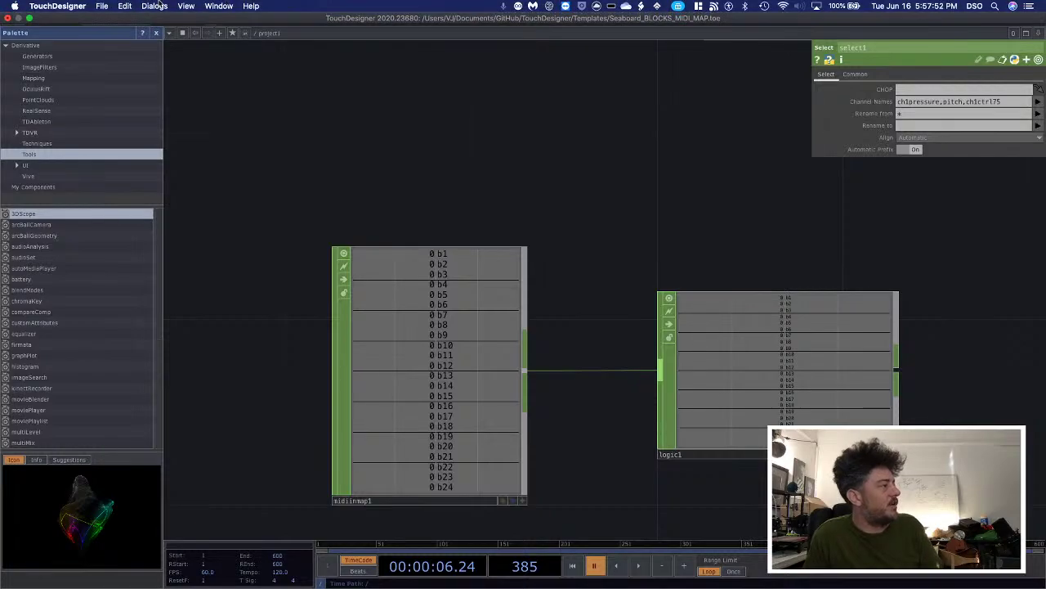
{"action": "left_click", "coordinate": [159, 5]}
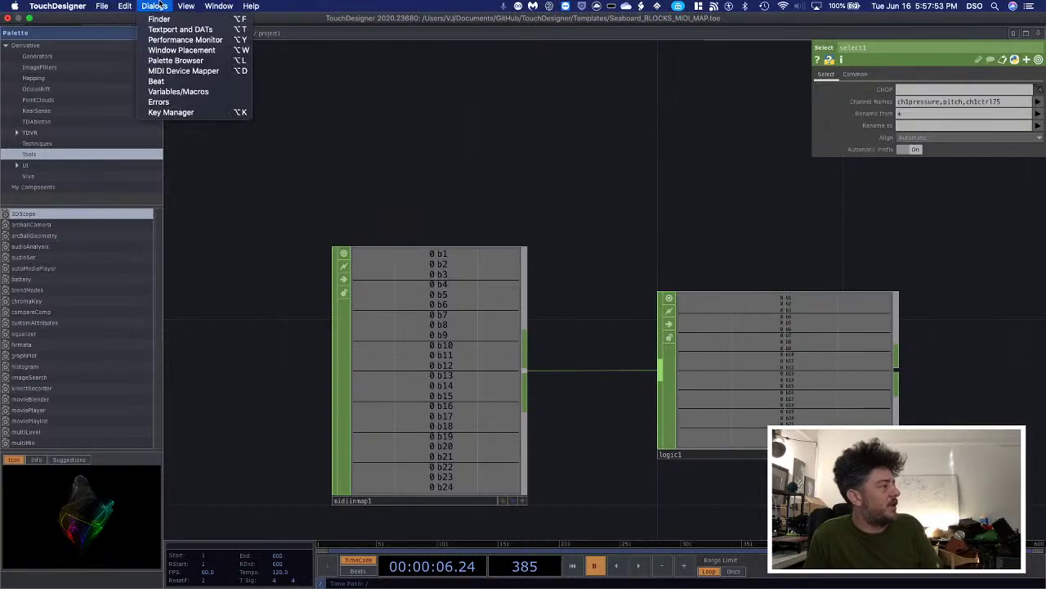
{"action": "left_click", "coordinate": [168, 73]}
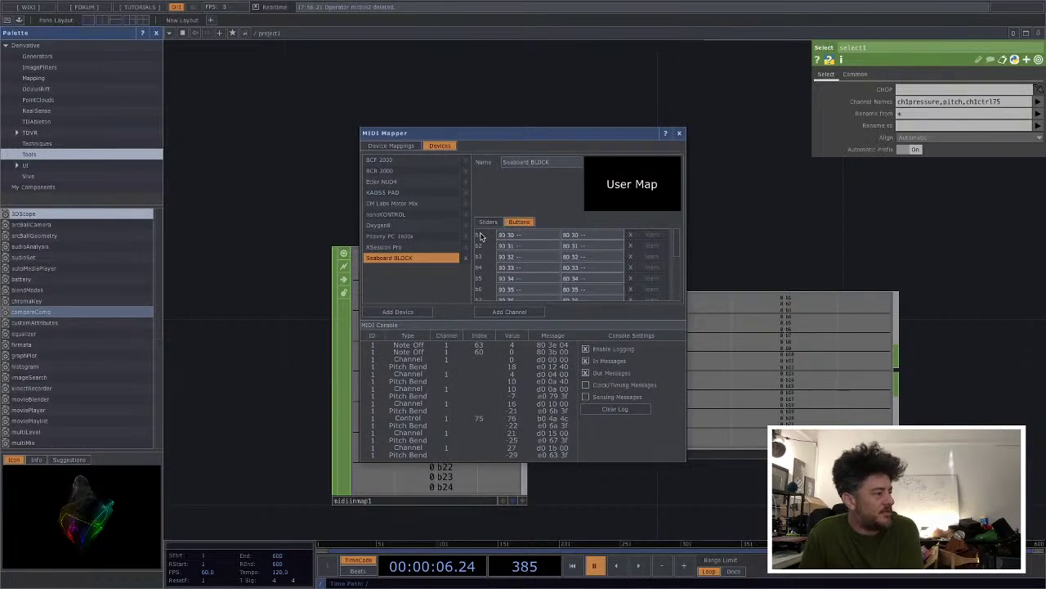
{"action": "scroll", "coordinate": [482, 253], "scroll_direction": "down", "scroll_amount": 8}
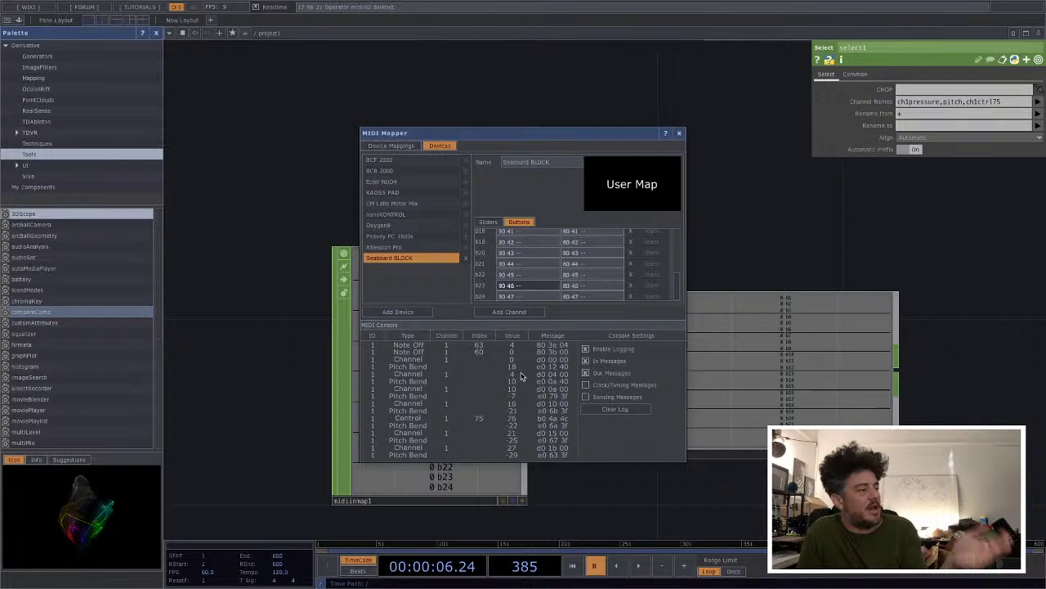
{"action": "left_click", "coordinate": [681, 136]}
Examine the MIDI In Map parameters of midiinmap1, including its device table, device ID, sliders and buttons.
{"action": "left_click", "coordinate": [472, 387]}
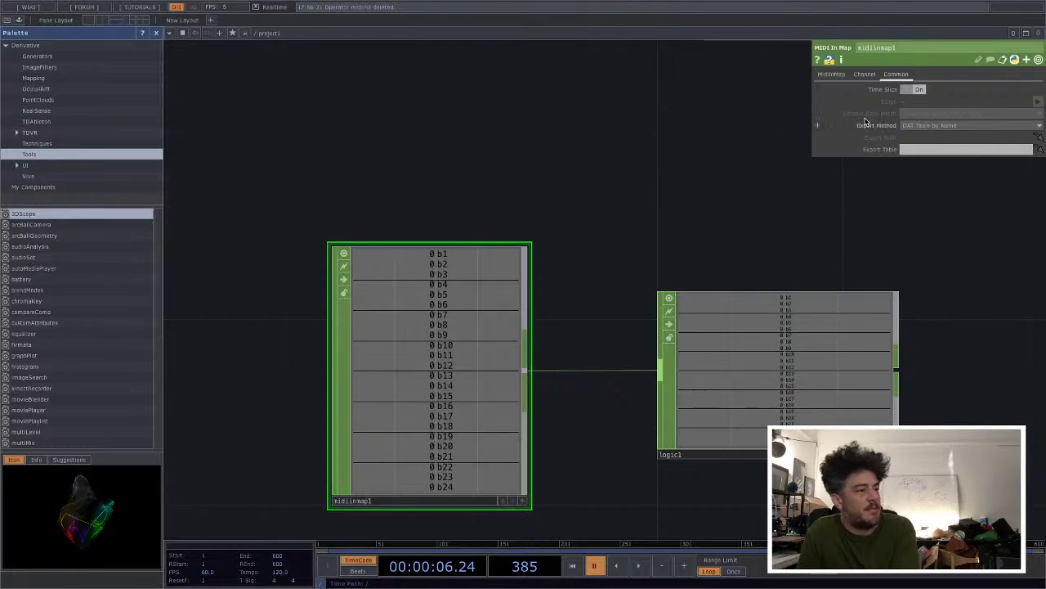
{"action": "left_click", "coordinate": [831, 74]}
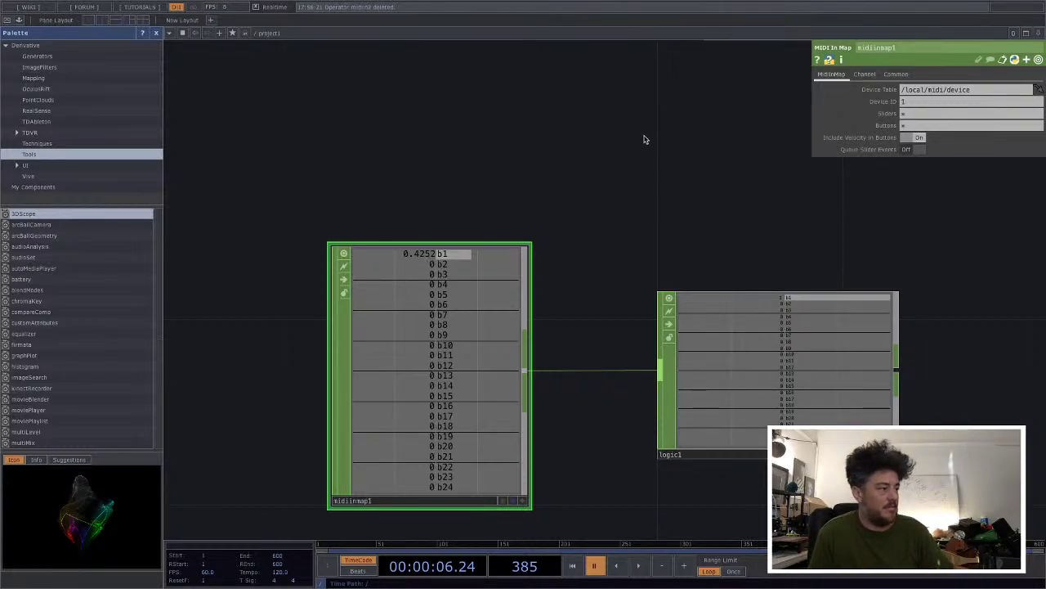
Examine the live pressure, pitch and ch1ctrl75 channels in select1 and the per-channel ctrl75 values in select2.
{"action": "left_click_drag", "start_coordinate": [697, 204], "coordinate": [479, 376]}
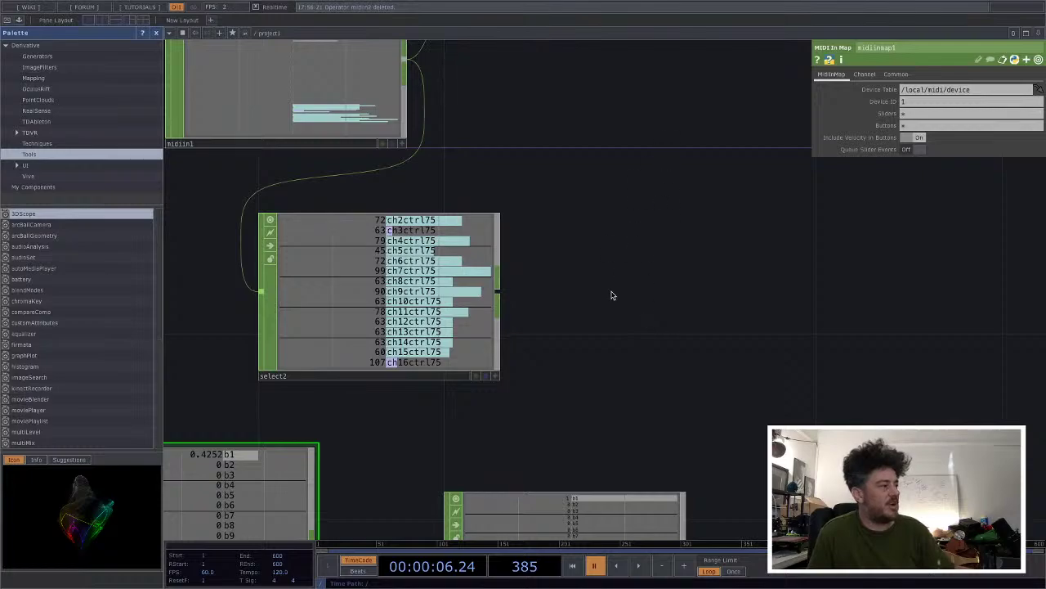
{"action": "left_click_drag", "start_coordinate": [634, 135], "coordinate": [609, 404]}
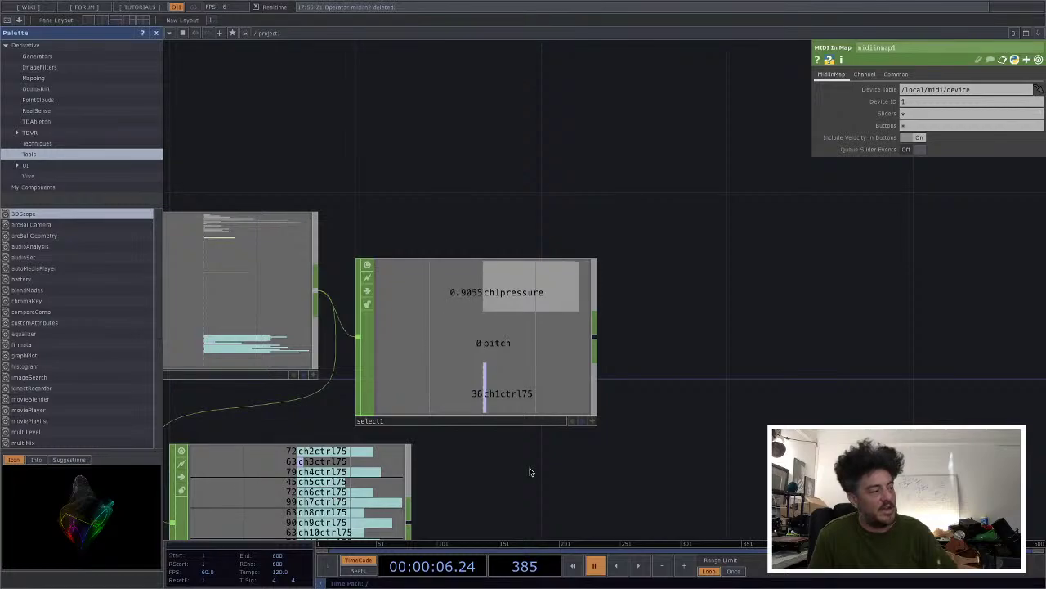
{"action": "left_click_drag", "start_coordinate": [899, 236], "coordinate": [979, 197]}
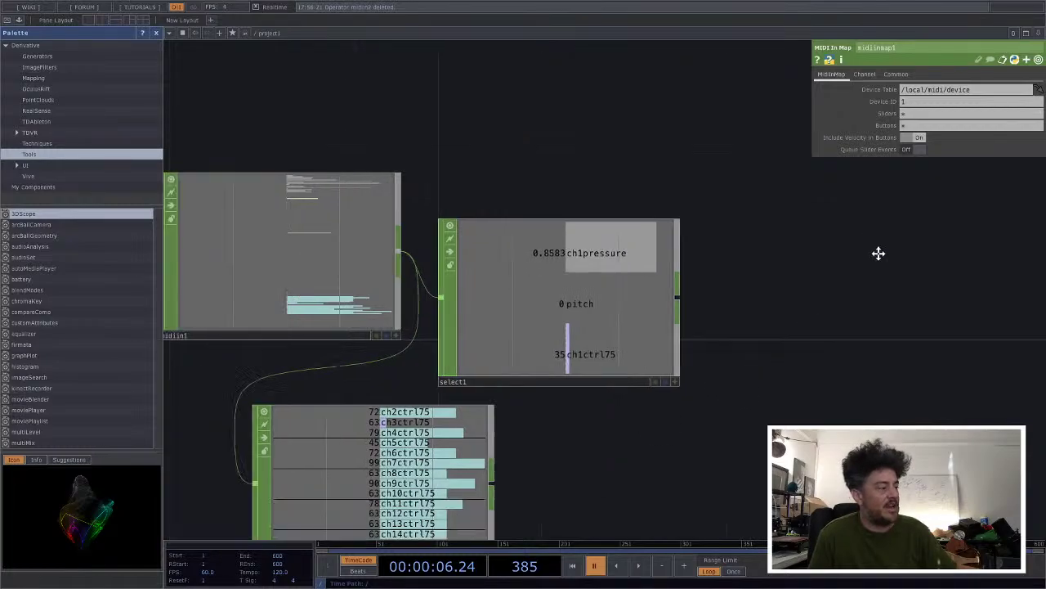
{"action": "left_click_drag", "start_coordinate": [766, 395], "coordinate": [915, 334]}
{"action": "left_click_drag", "start_coordinate": [717, 474], "coordinate": [871, 328]}
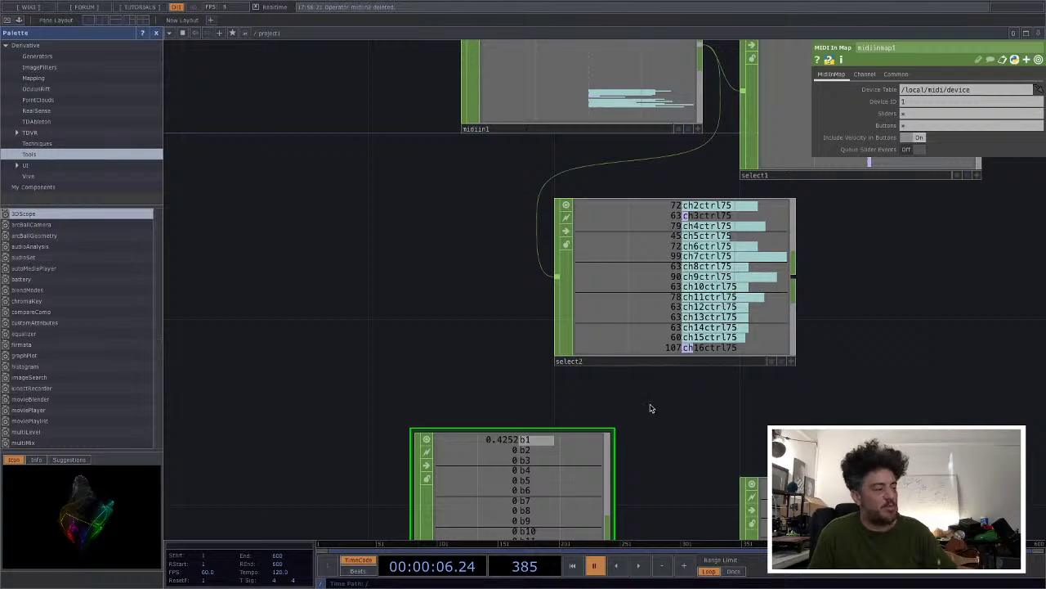
Compare the button channels in midiinmap1 with logic1's output, and review the live channels in select1.
{"action": "scroll", "coordinate": [649, 406], "scroll_direction": "down", "scroll_amount": 3}
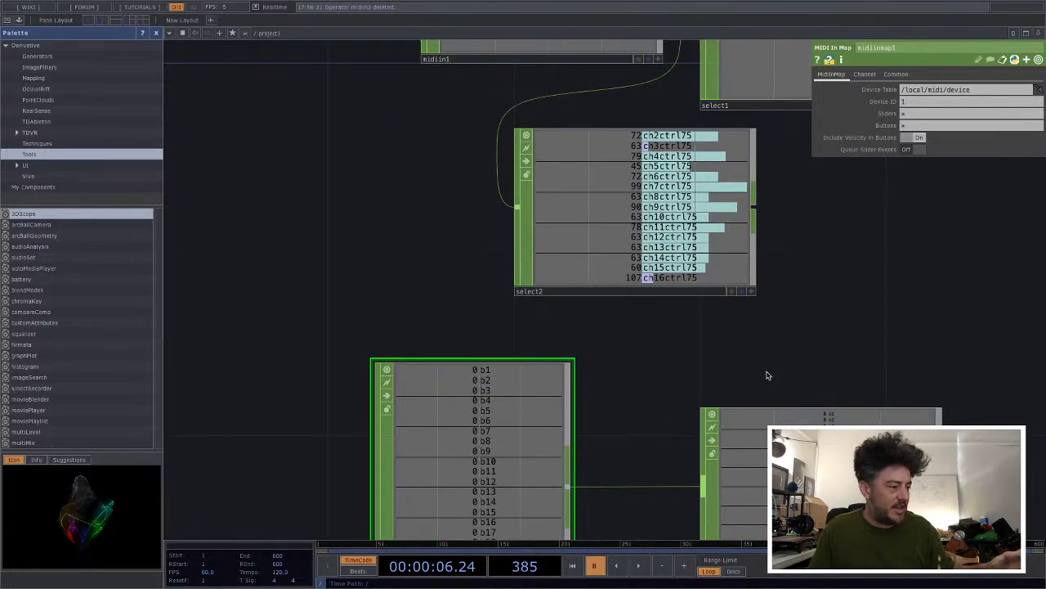
{"action": "scroll", "coordinate": [624, 369], "scroll_direction": "right", "scroll_amount": 5}
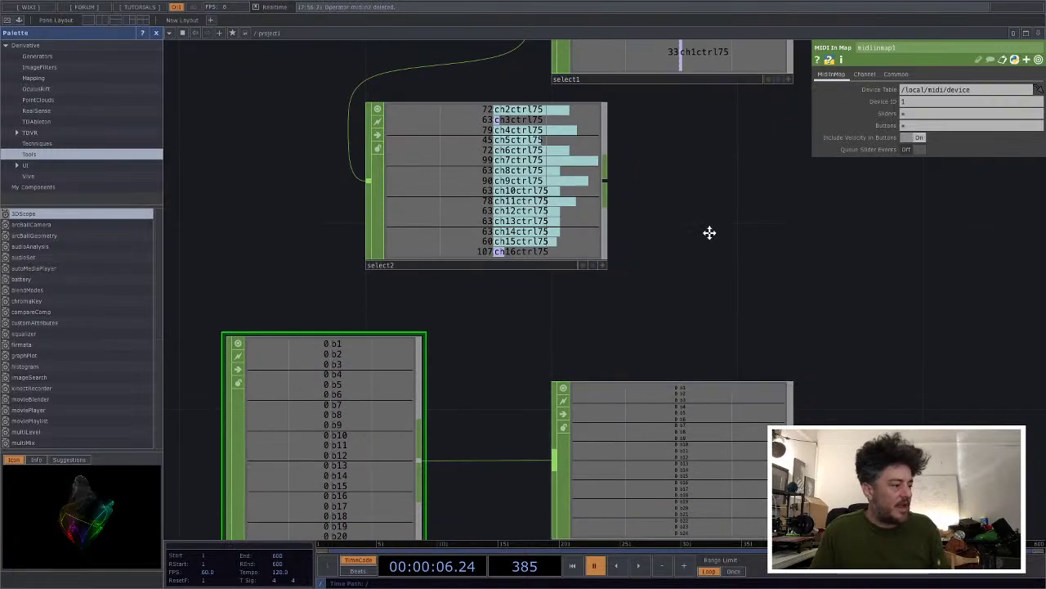
{"action": "scroll", "coordinate": [708, 231], "scroll_direction": "down", "scroll_amount": 3}
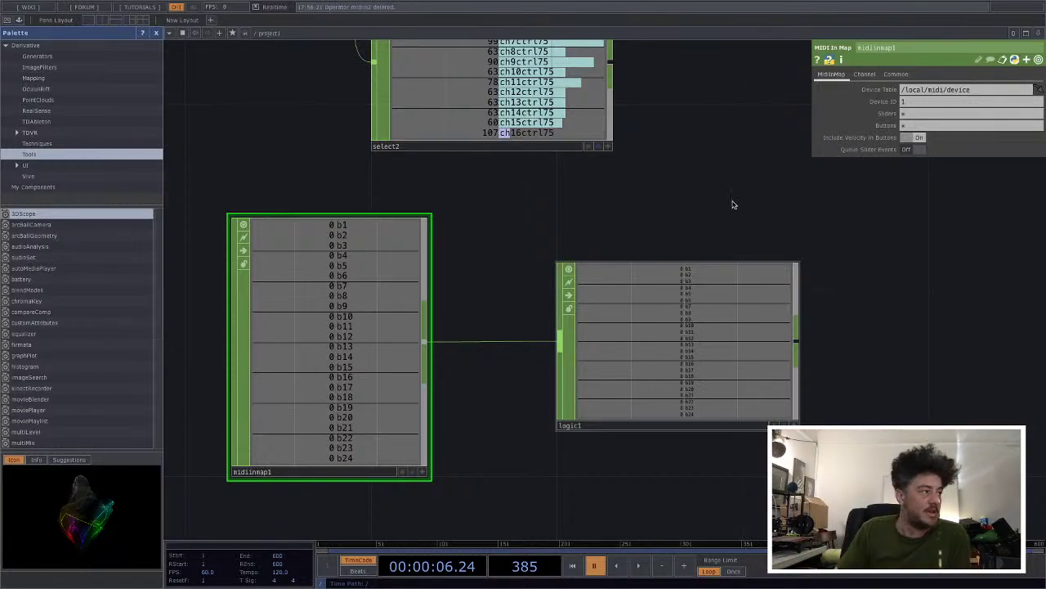
{"action": "scroll", "coordinate": [715, 307], "scroll_direction": "up", "scroll_amount": 3}
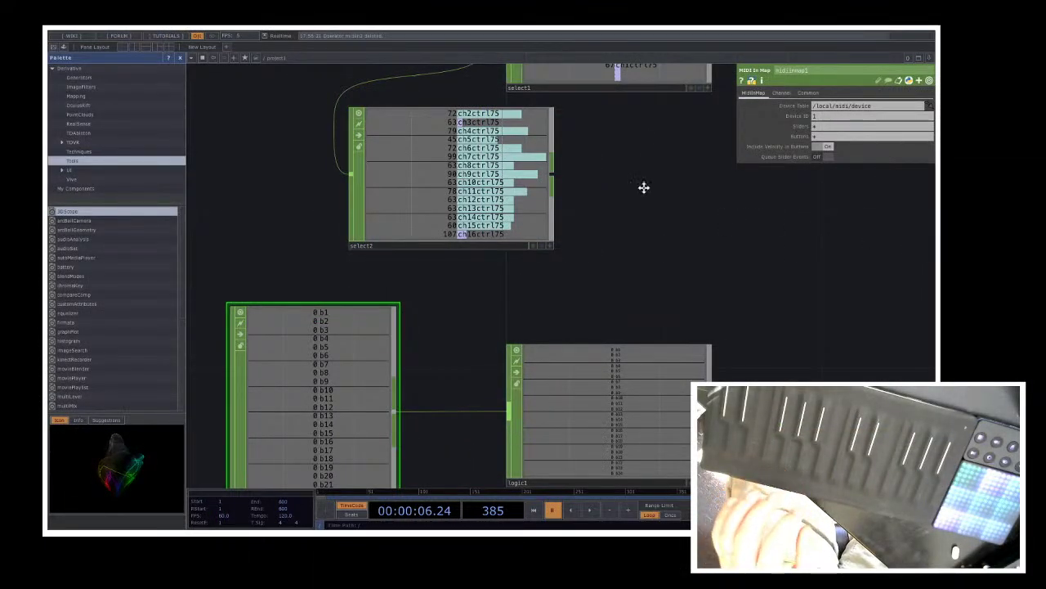
{"action": "left_click_drag", "start_coordinate": [638, 194], "coordinate": [647, 145]}
{"action": "left_click_drag", "start_coordinate": [652, 265], "coordinate": [693, 232]}
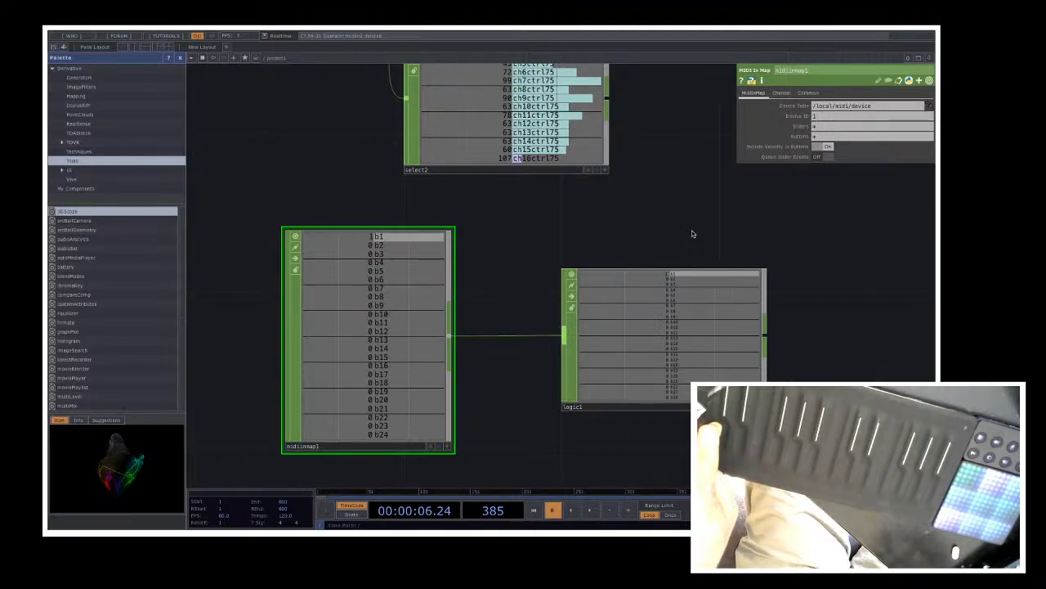
{"action": "left_click_drag", "start_coordinate": [787, 206], "coordinate": [594, 360]}
{"action": "left_click_drag", "start_coordinate": [678, 235], "coordinate": [660, 397]}
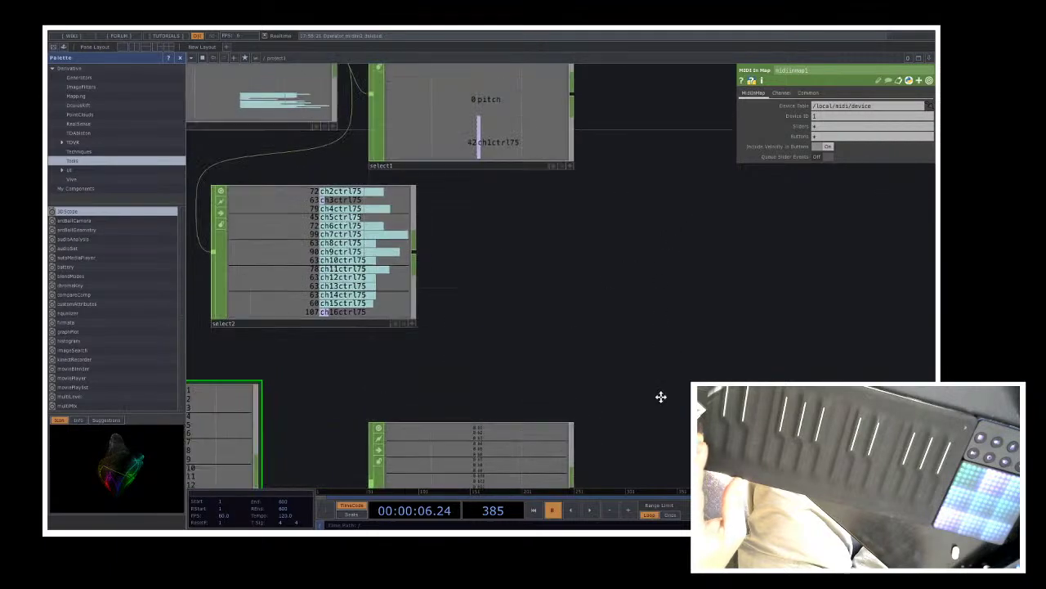
{"action": "left_click_drag", "start_coordinate": [651, 292], "coordinate": [676, 327]}
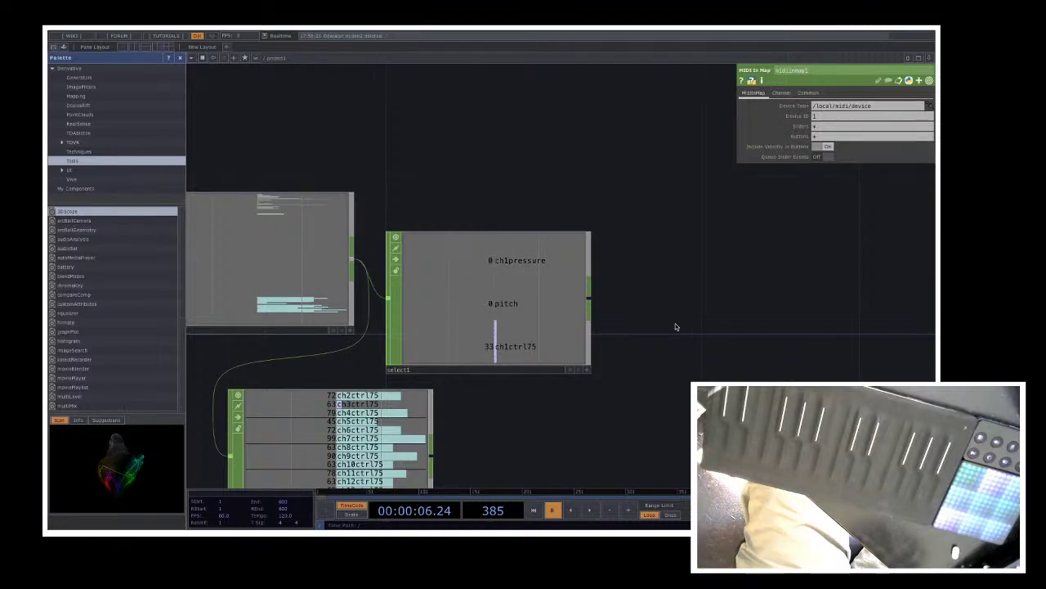
Resume timeline playback with the midiin1, select1 and select2 operators in view.
{"action": "key", "text": "space"}
{"action": "left_click_drag", "start_coordinate": [649, 437], "coordinate": [730, 300]}
{"action": "left_click_drag", "start_coordinate": [674, 379], "coordinate": [759, 257]}
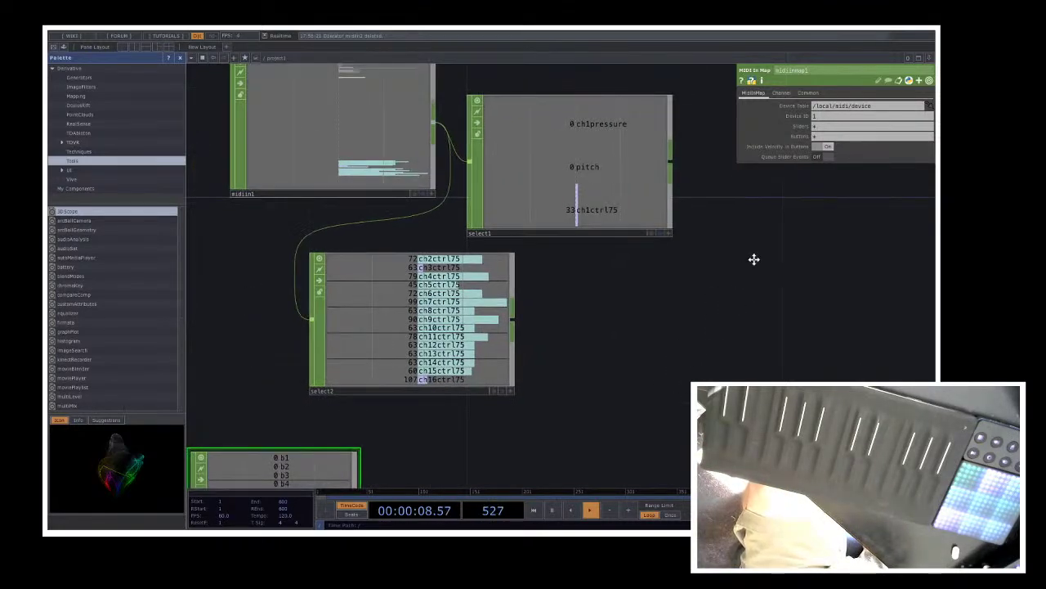